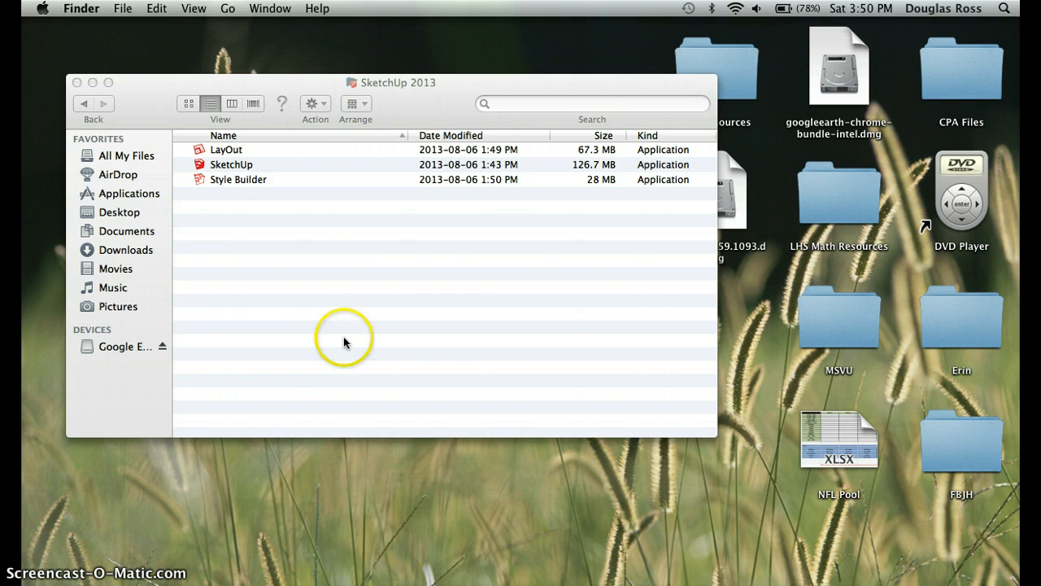
- Launch SketchUp and start a new model with the Simple Template - Feet and Inches
click(236, 169)
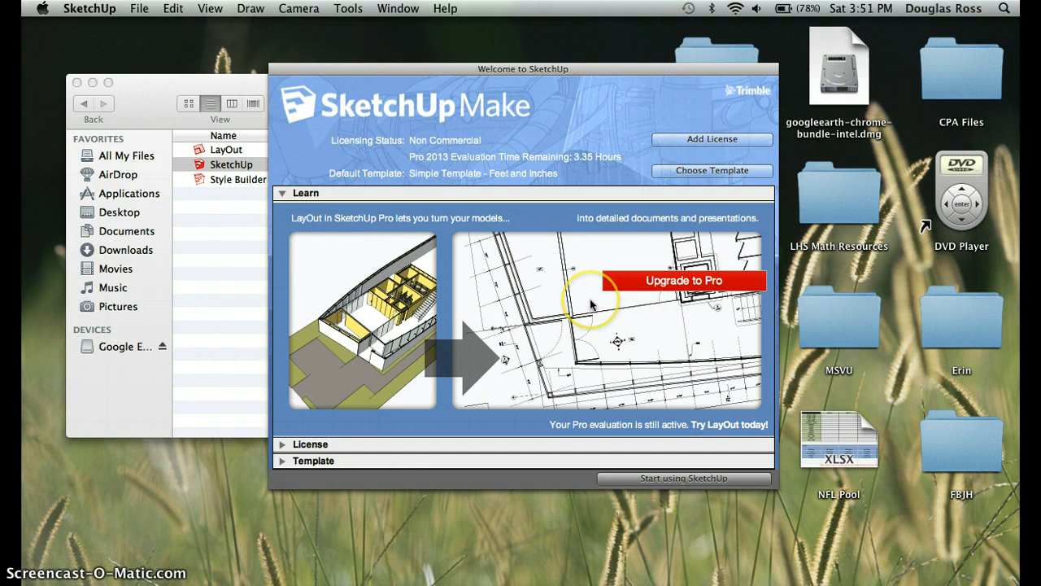
click(297, 461)
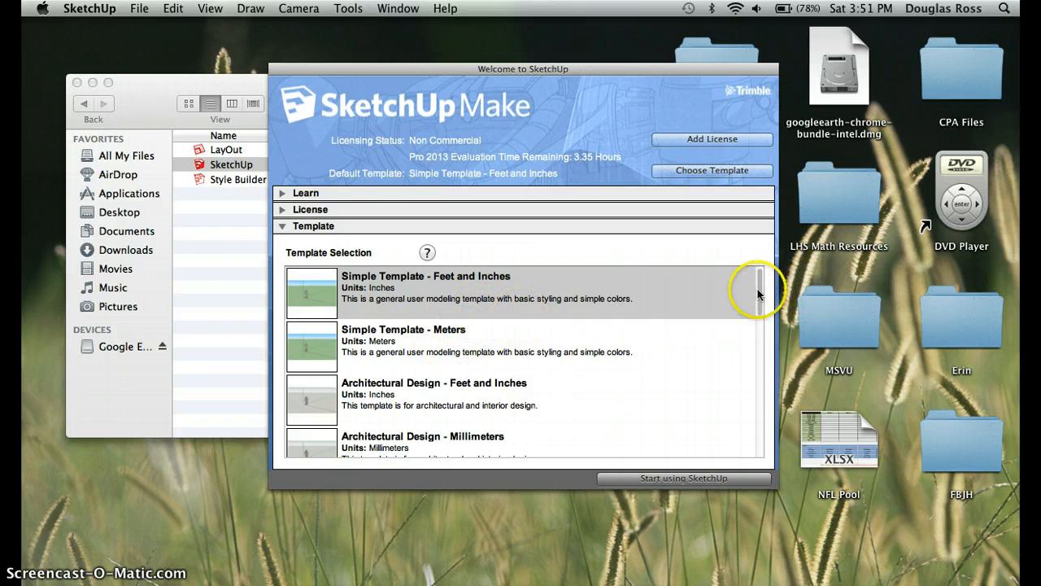
scroll(759, 291, down, 2)
scroll(763, 284, up, 2)
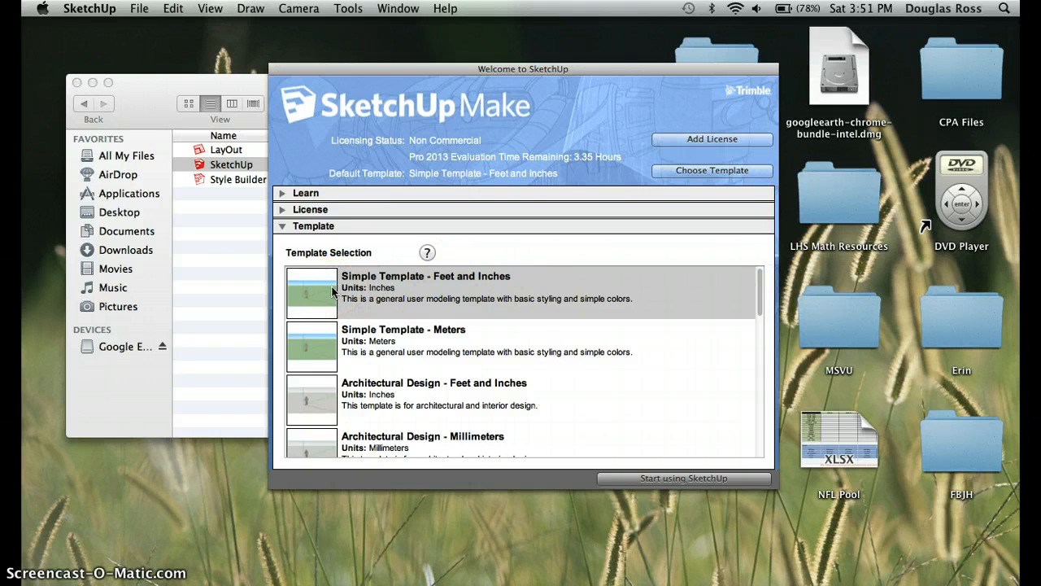
click(333, 291)
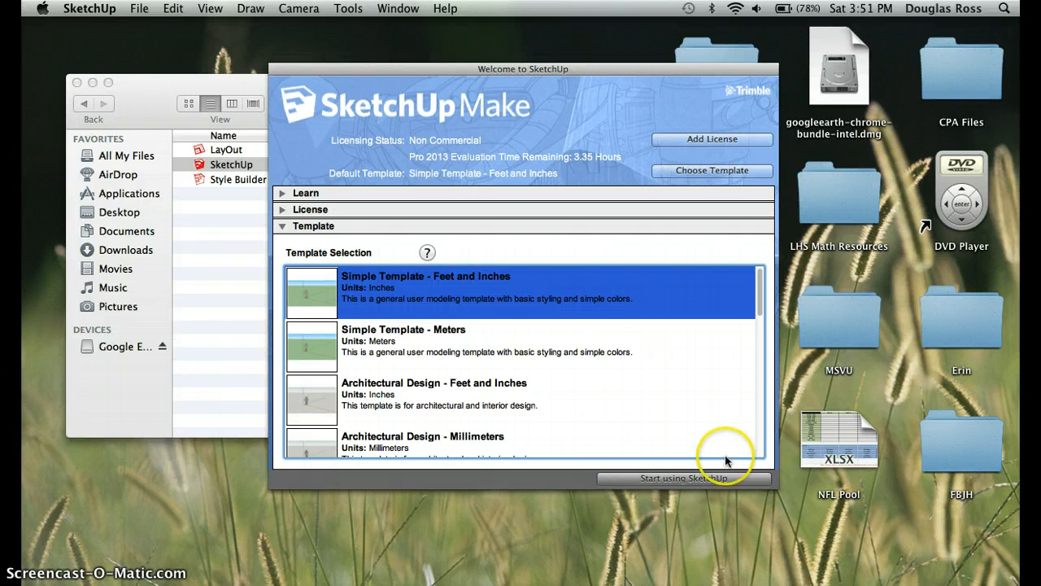
click(693, 479)
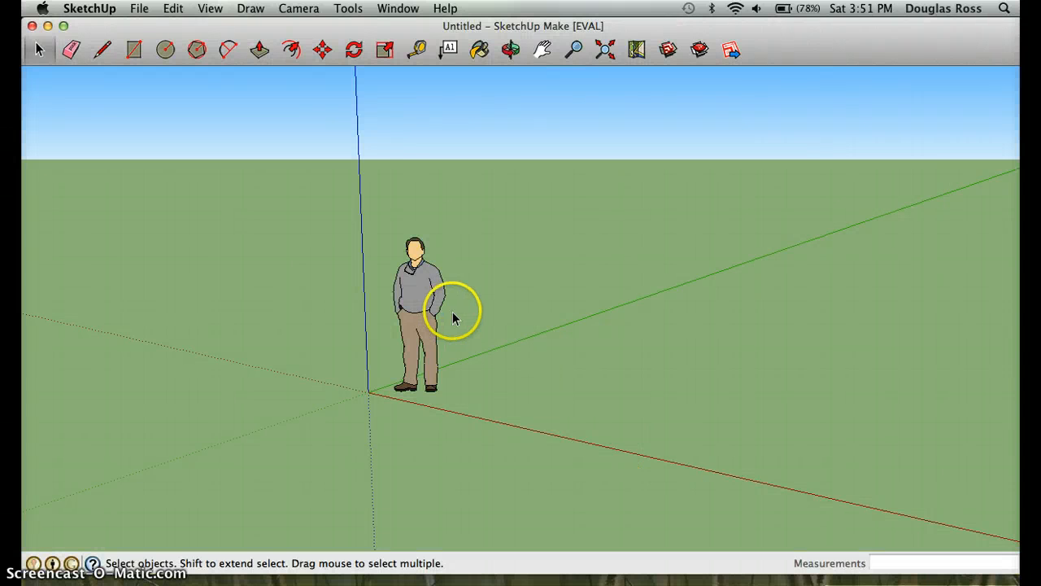
- Examine the standing figure and the drawing axes by zooming out and in, panning and orbiting
scroll(610, 350, down, 5)
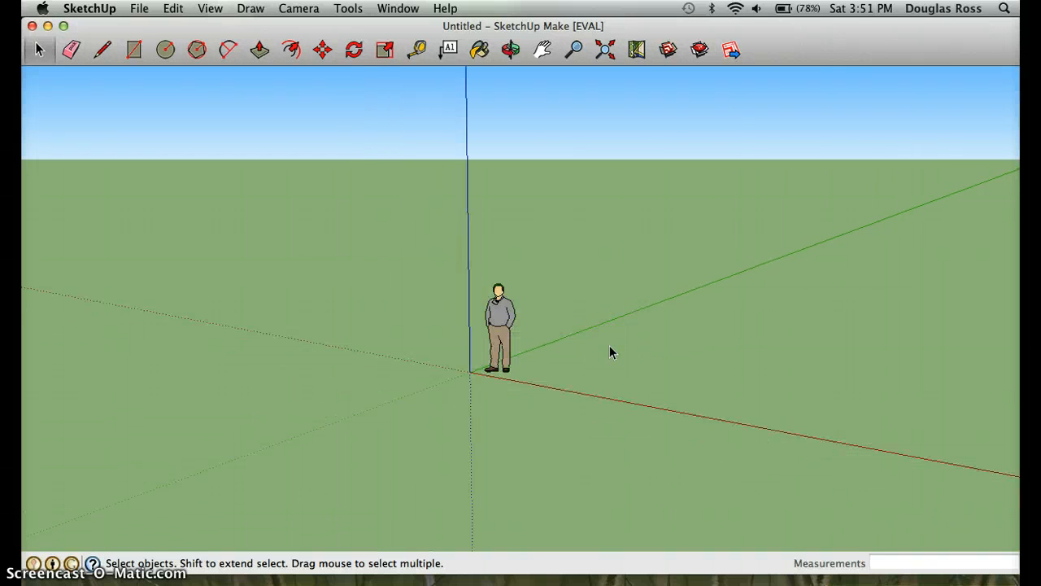
scroll(611, 352, down, 2)
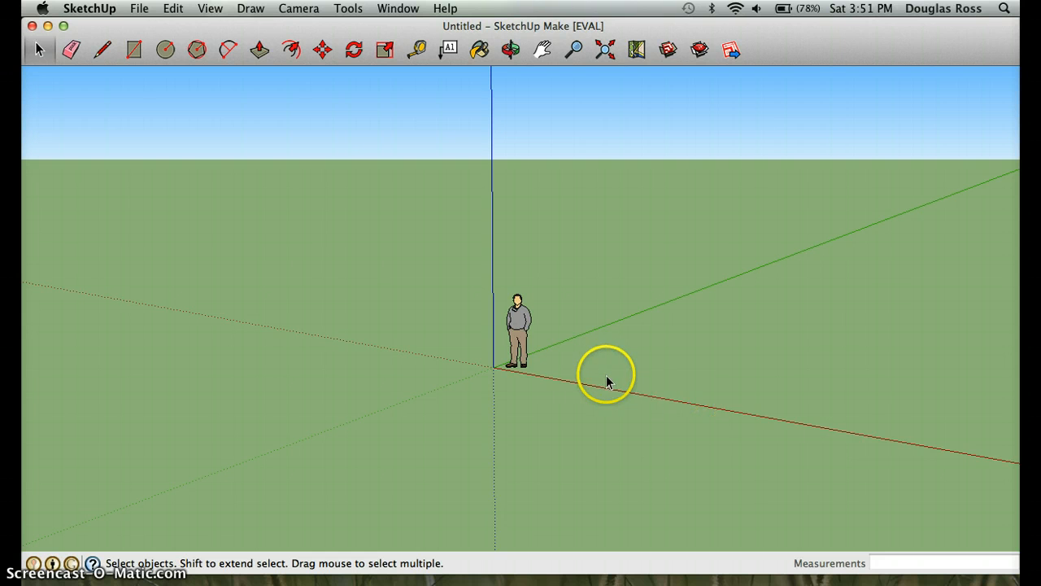
scroll(606, 379, up, 5)
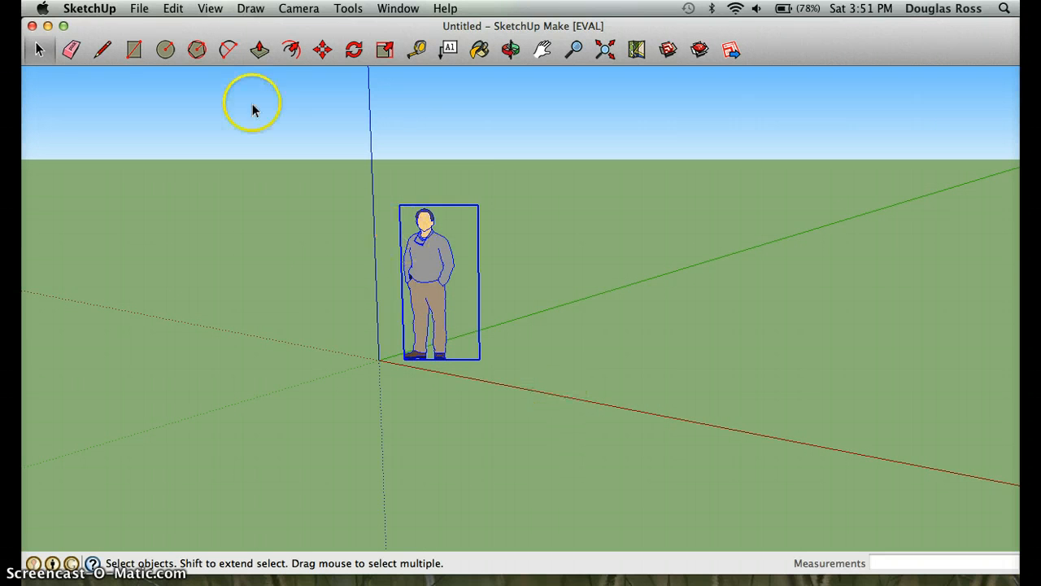
click(597, 372)
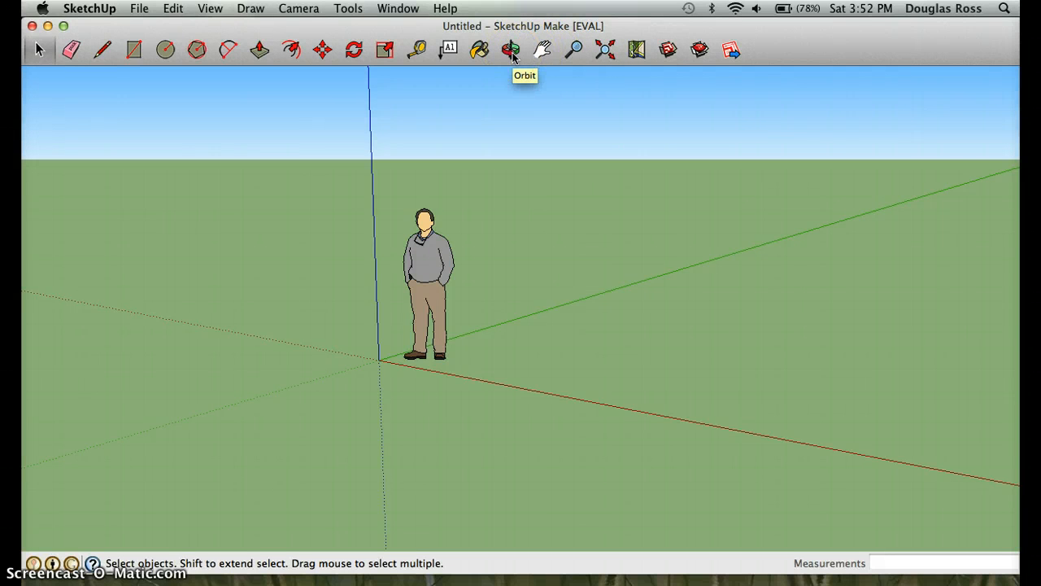
click(542, 51)
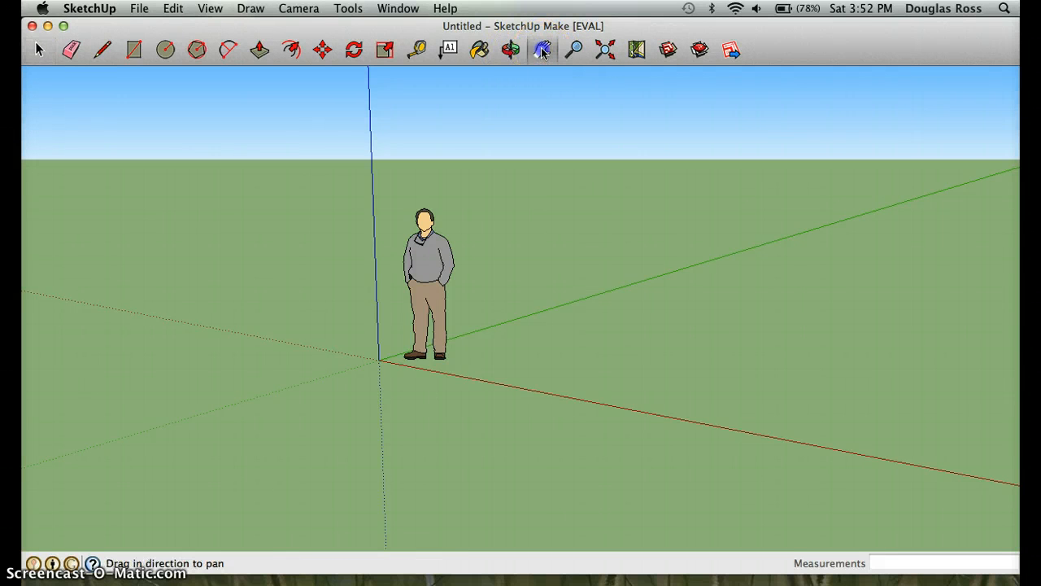
drag(416, 256, 571, 208)
click(510, 50)
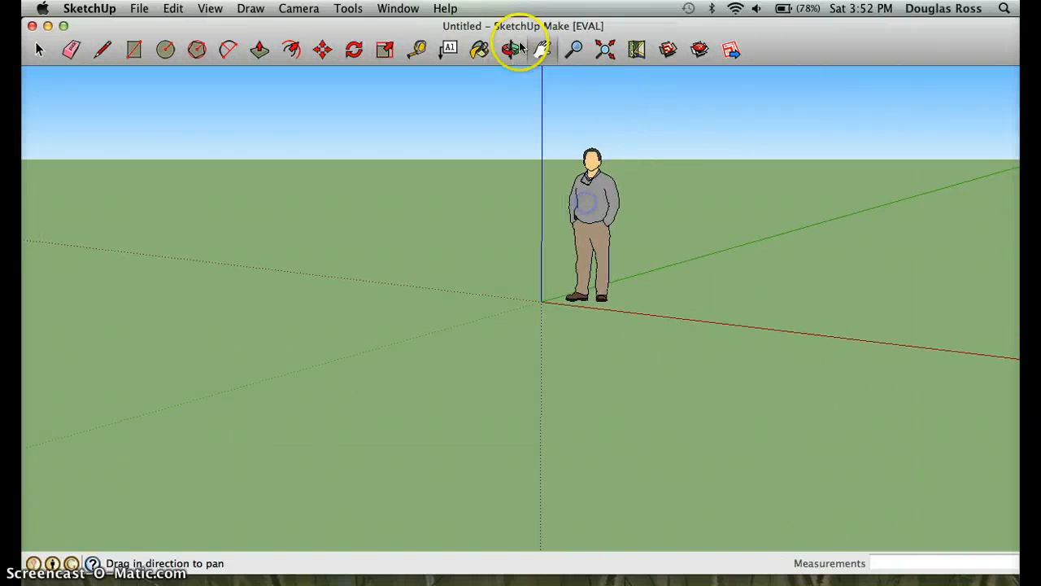
drag(640, 213, 688, 380)
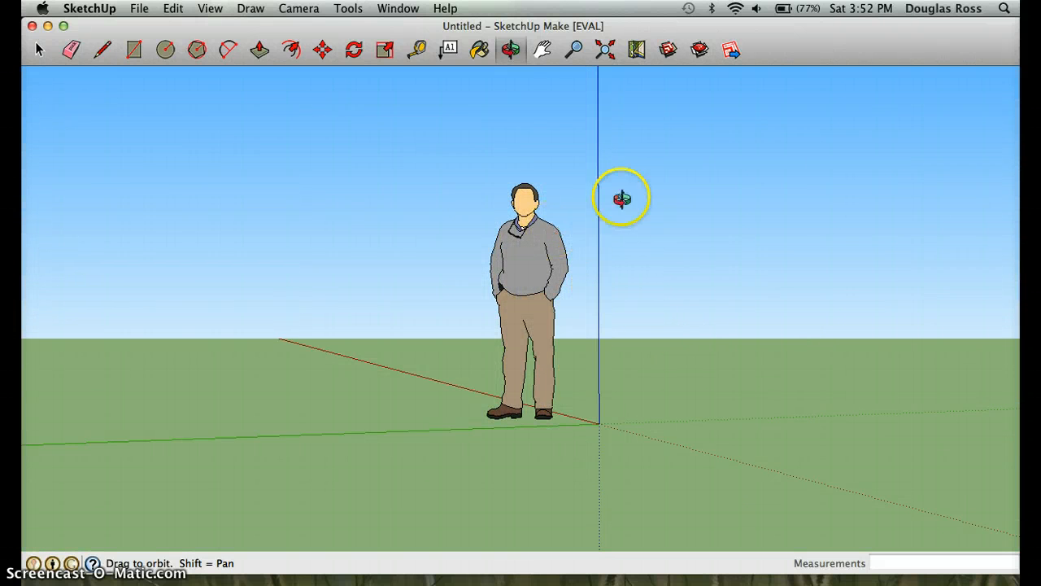
- Inspect the figure's face and the axis origin up close with the Zoom tool, and zoom back out to the whole figure
click(575, 50)
double_click(635, 362)
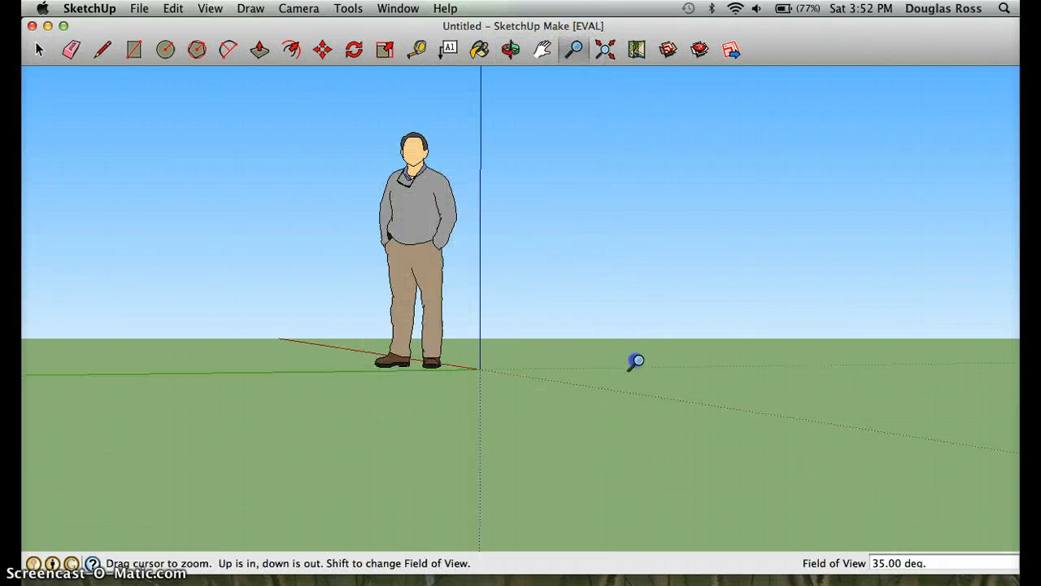
double_click(402, 309)
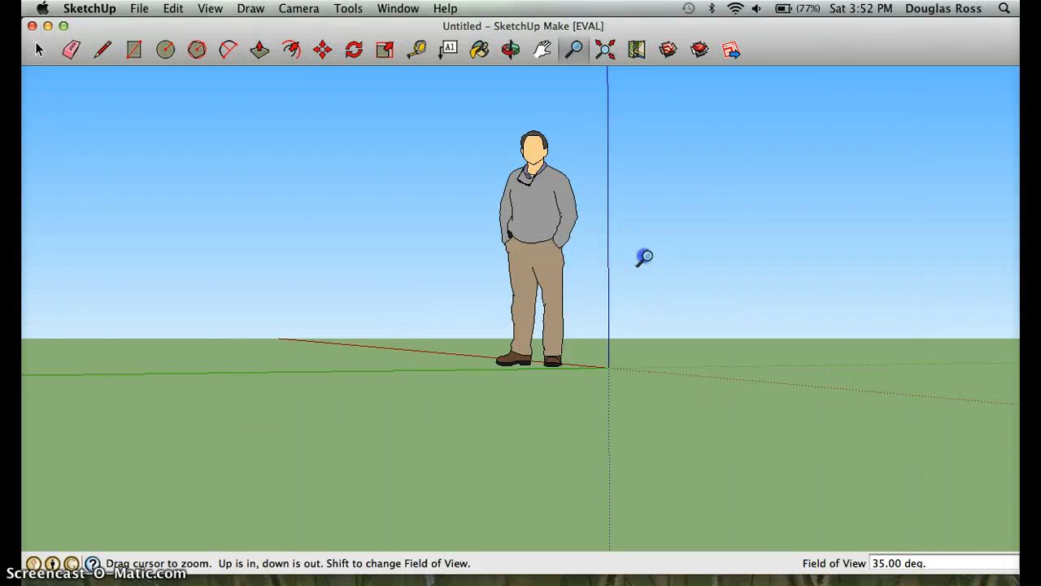
double_click(644, 257)
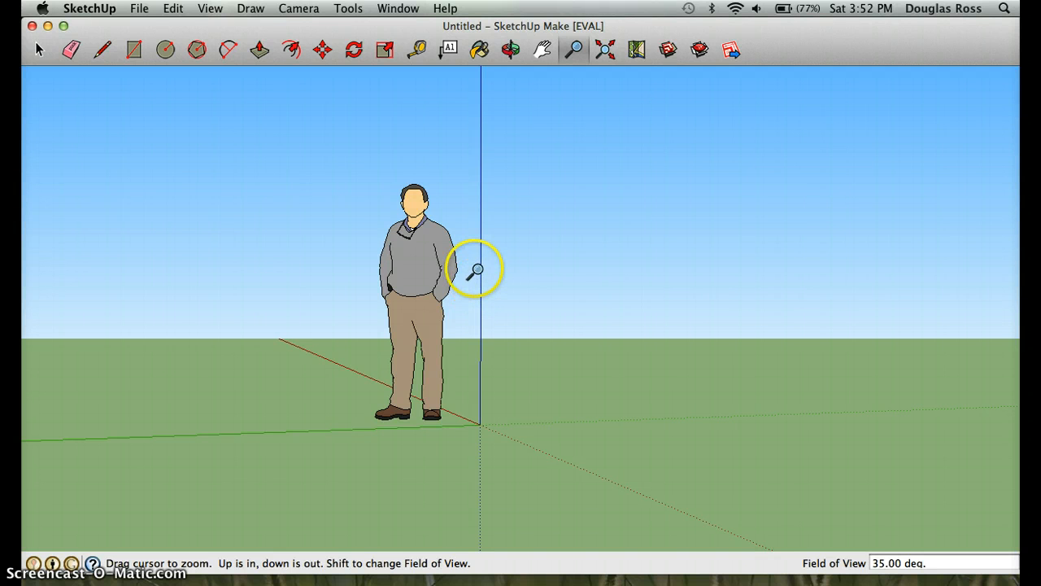
scroll(475, 271, down, 8)
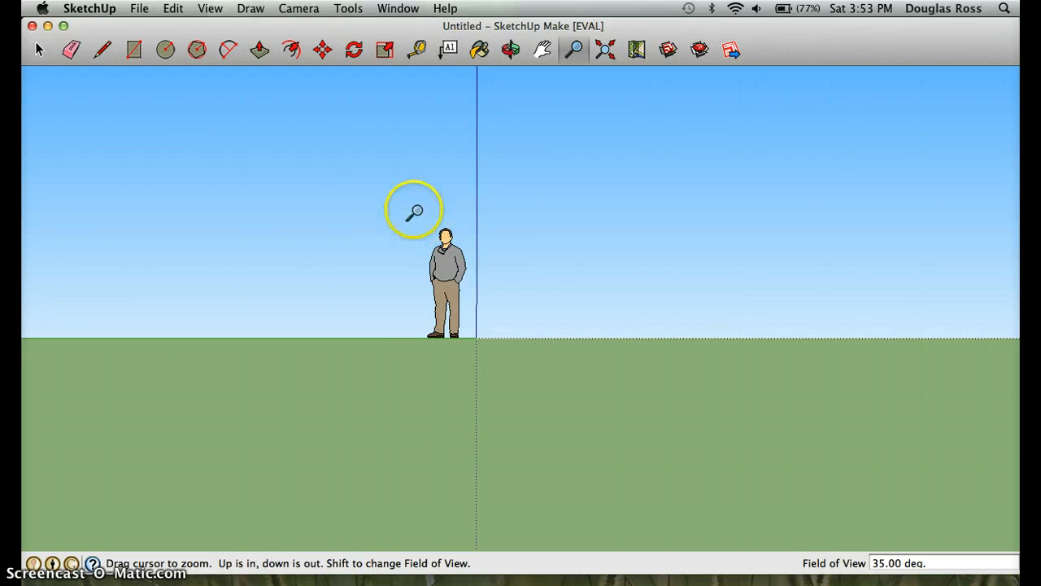
scroll(449, 237, up, 10)
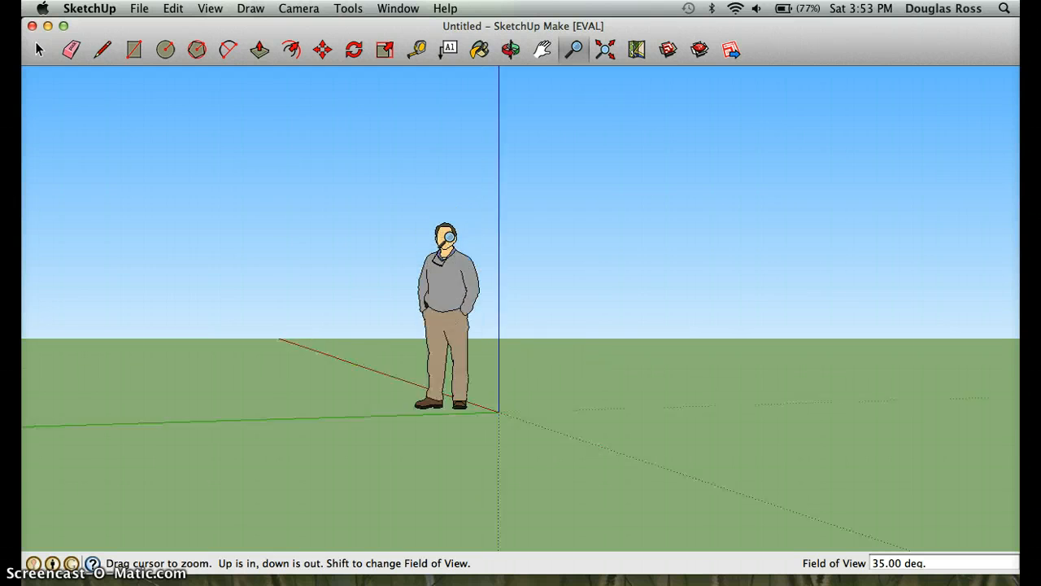
scroll(448, 236, up, 2)
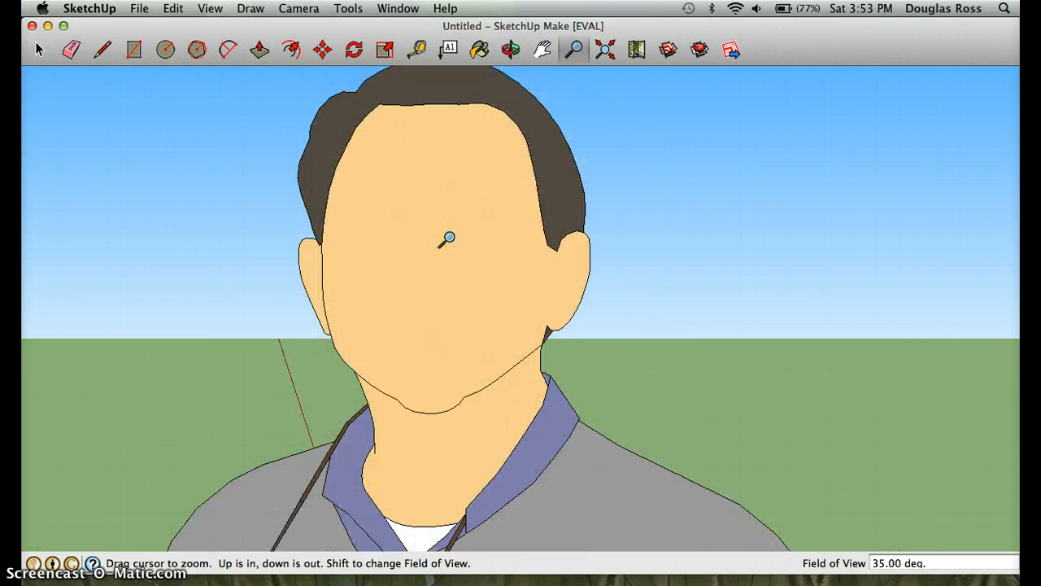
mouse_move(448, 237)
mouse_down()
mouse_move(437, 239)
mouse_move(450, 241)
mouse_up()
scroll(450, 241, up, 3)
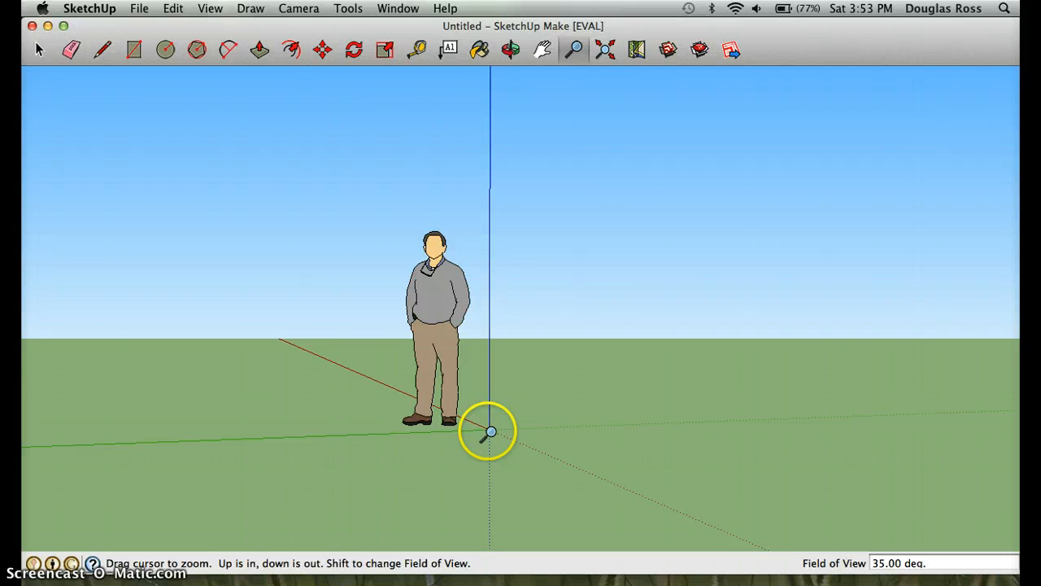
scroll(493, 430, up, 10)
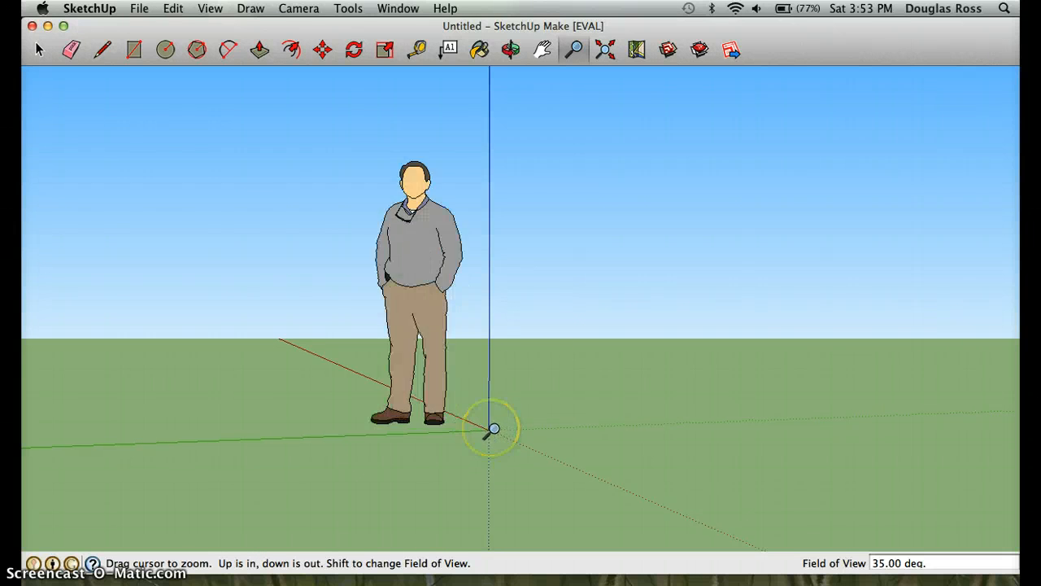
scroll(493, 434, down, 6)
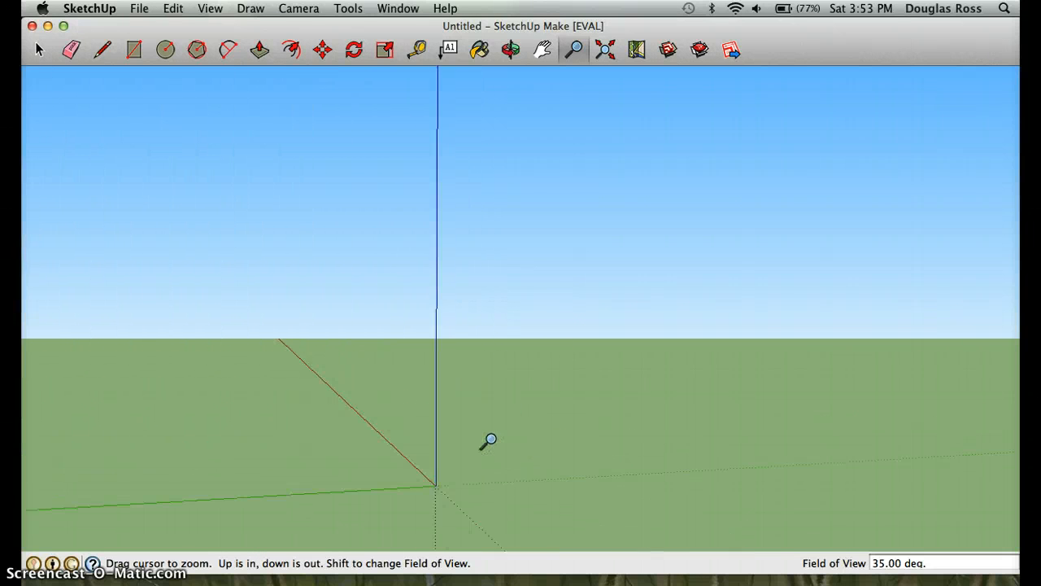
scroll(423, 391, down, 8)
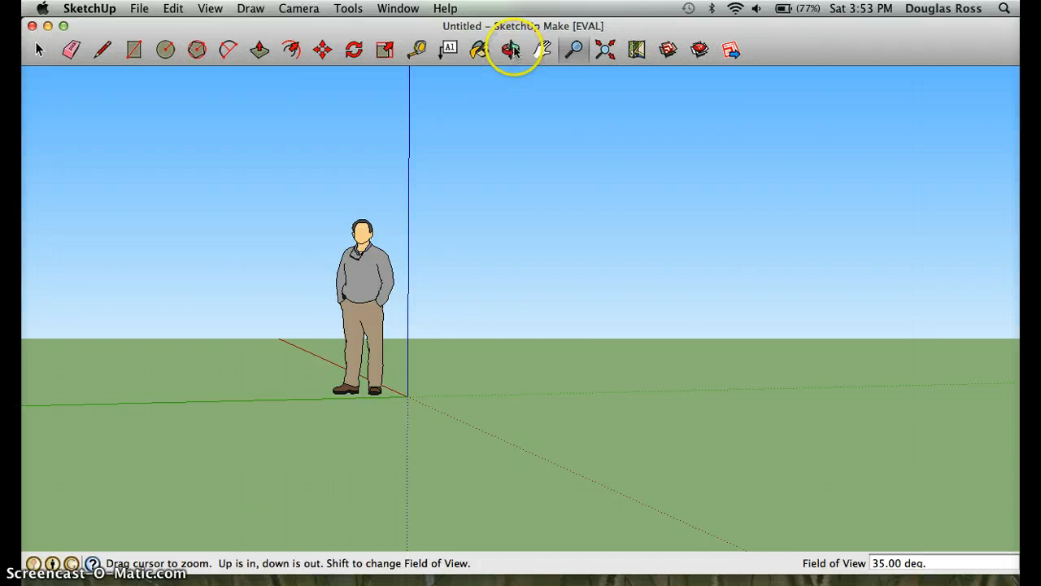
- Orbit around the figure with the Orbit tool, and again while the Offset tool stays active, to view the axes from different sides
click(511, 50)
drag(443, 295, 324, 327)
drag(552, 275, 923, 276)
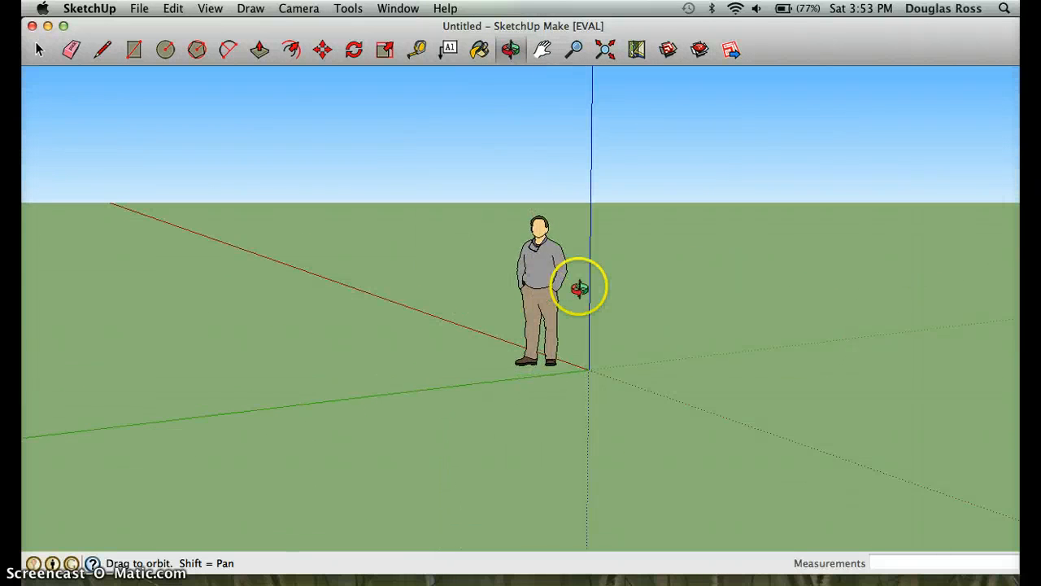
click(39, 49)
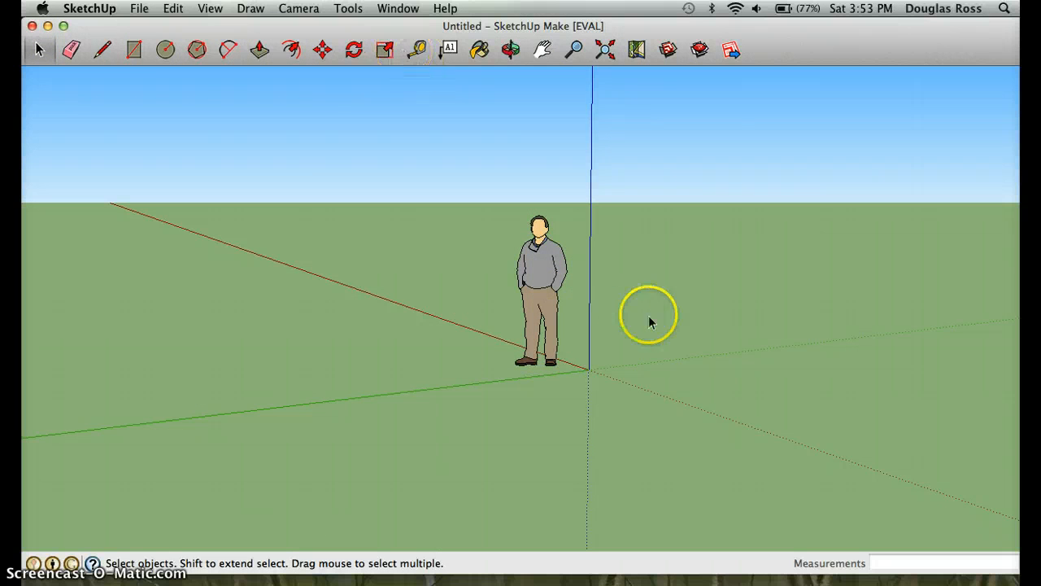
click(162, 51)
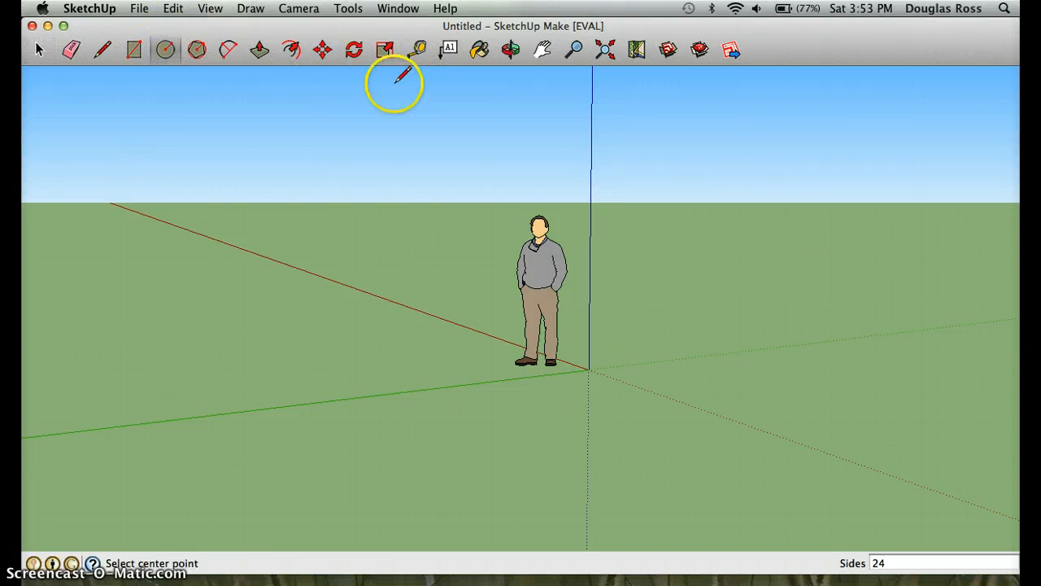
click(289, 51)
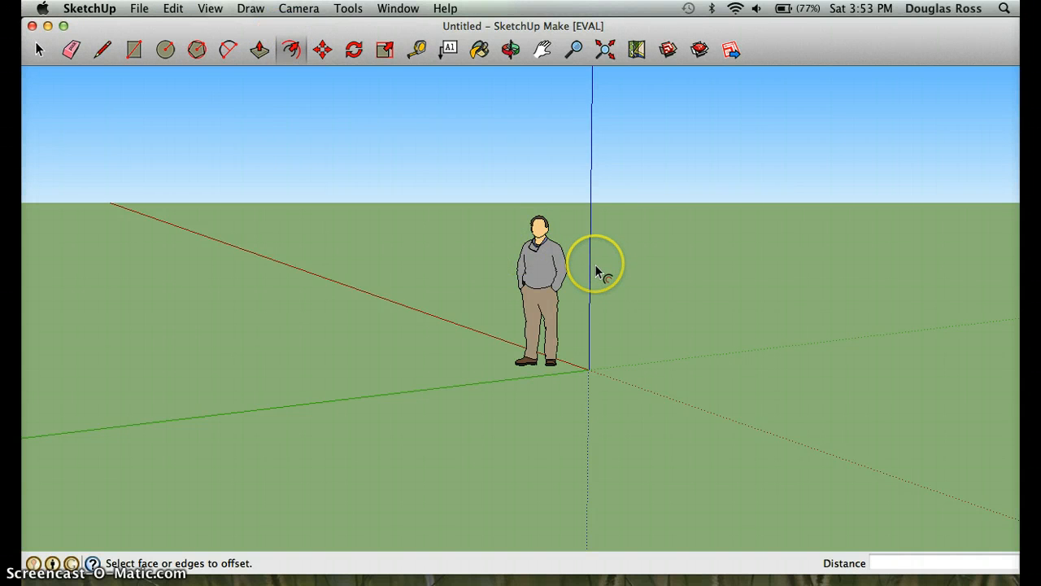
middle_drag(596, 273, 223, 267)
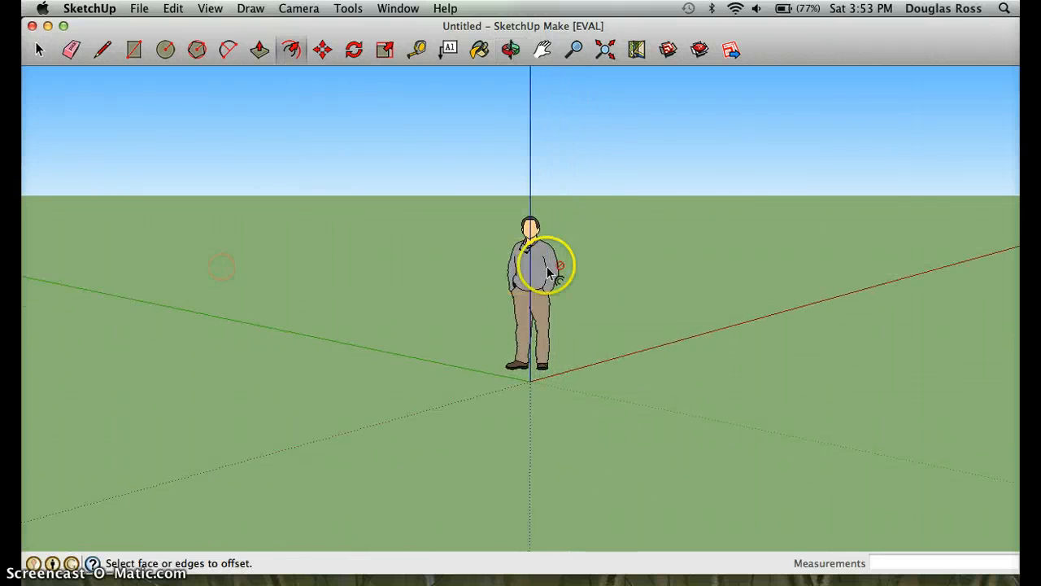
middle_drag(585, 262, 353, 277)
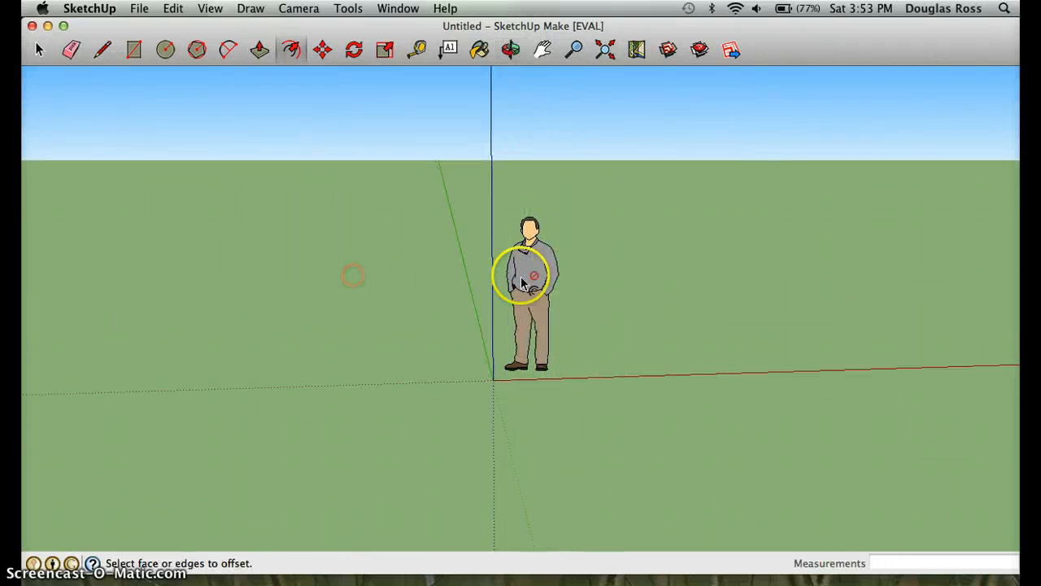
middle_drag(635, 284, 723, 188)
- Draw a freehand rectangle on the ground plane from the axis origin, about 5' 4" by 7' 4"
click(542, 52)
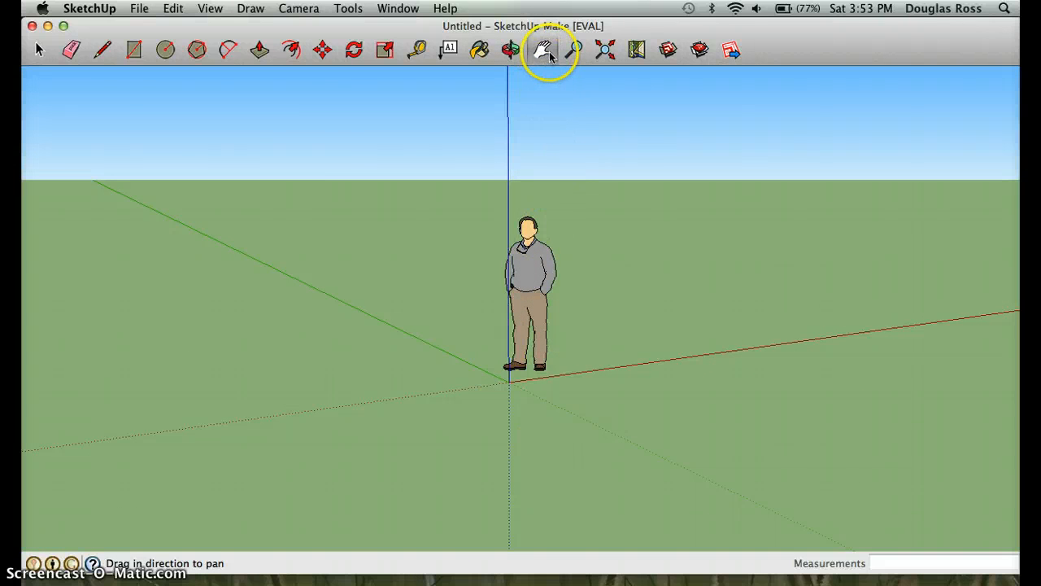
drag(514, 295, 293, 246)
drag(550, 222, 358, 260)
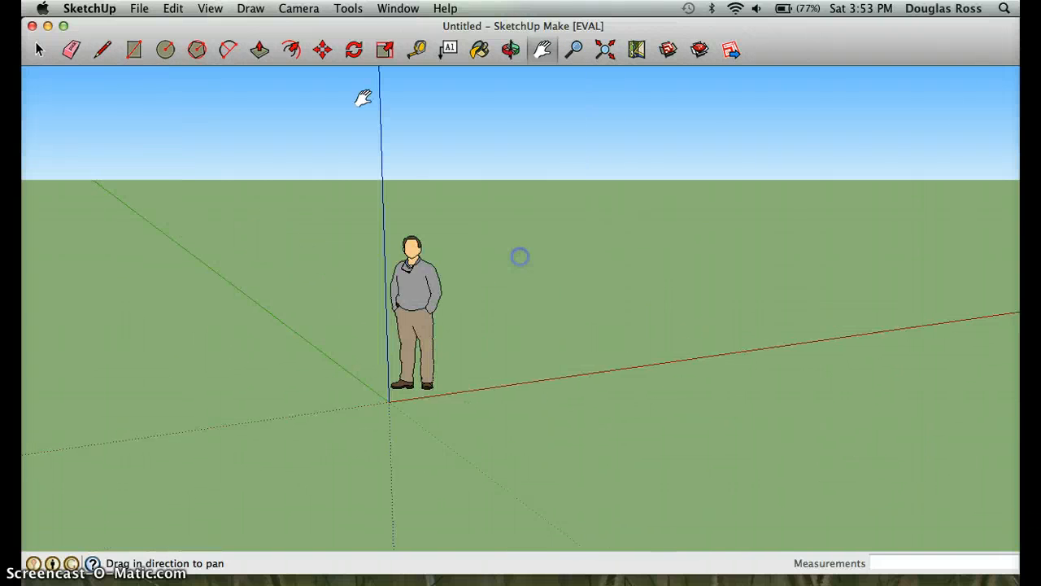
click(136, 51)
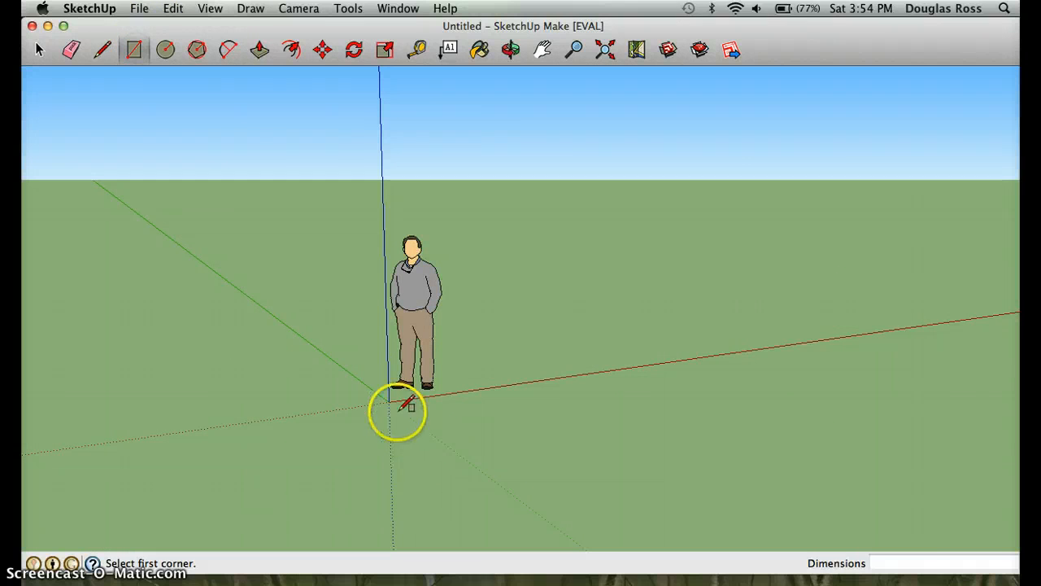
click(389, 401)
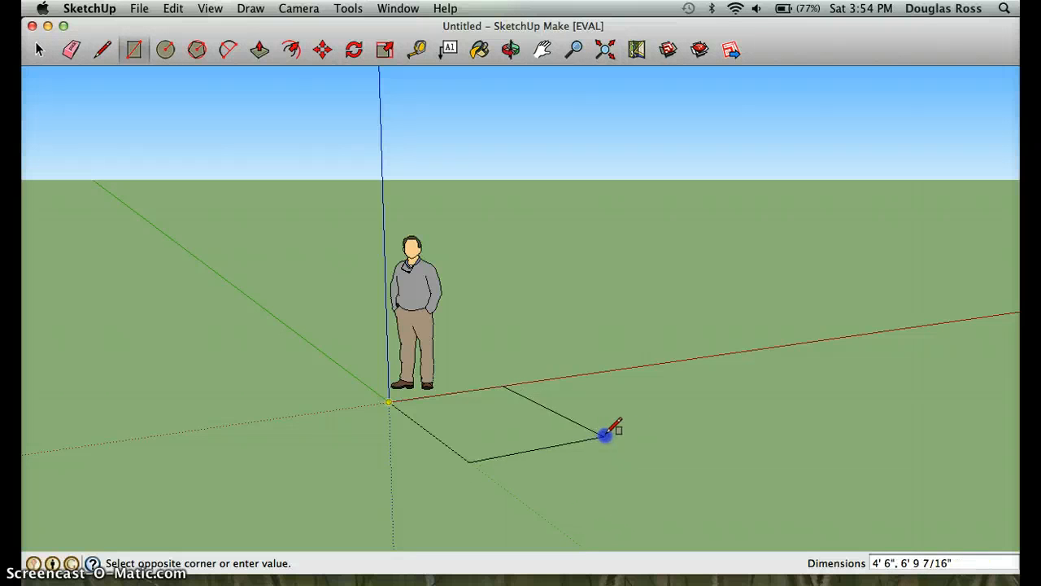
click(636, 439)
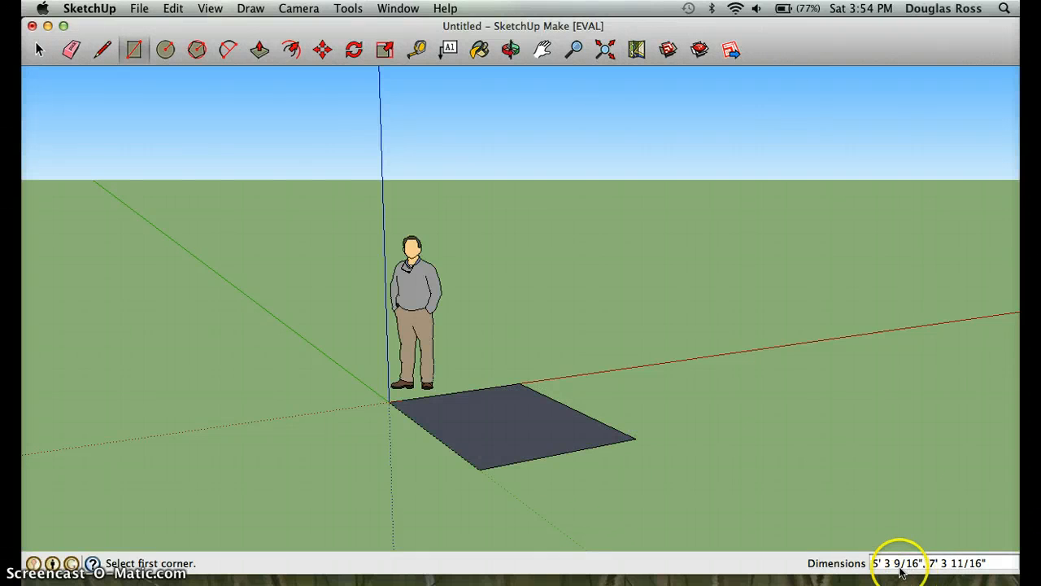
- Set the dimensions of the rectangle just drawn to exactly 5',5'
click(941, 560)
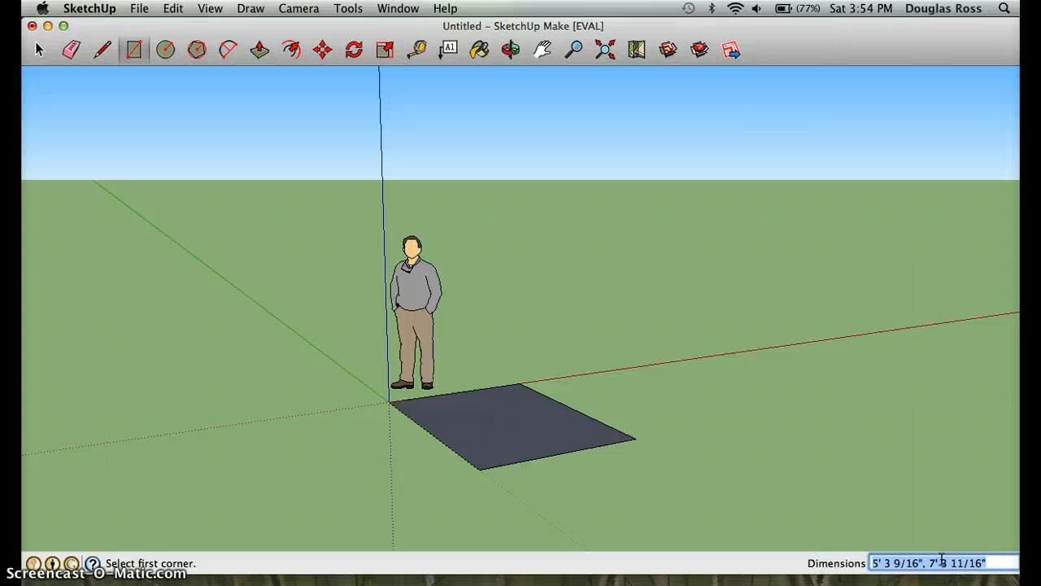
text(5)
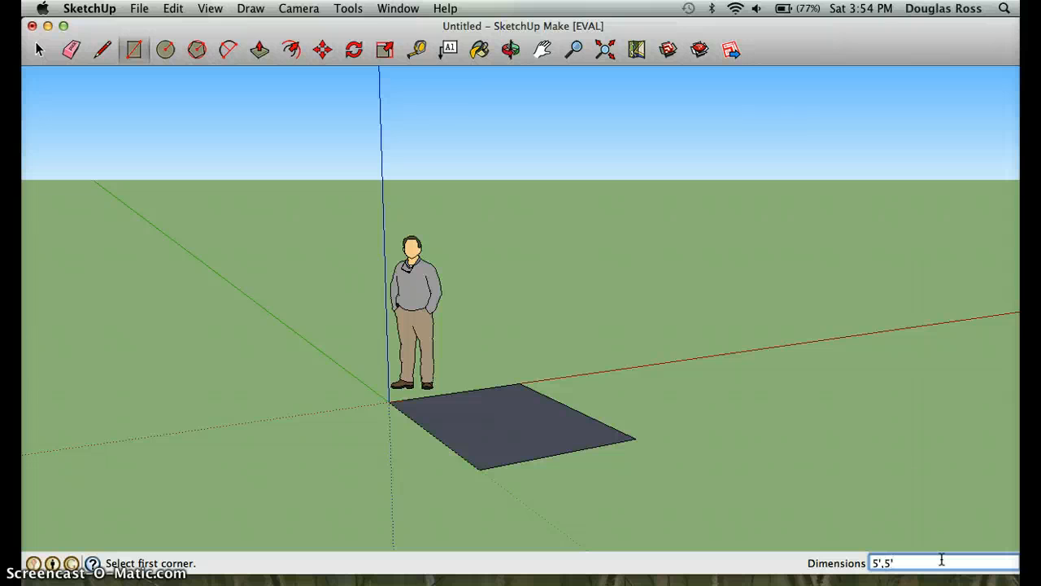
text(',5')
key(Return)
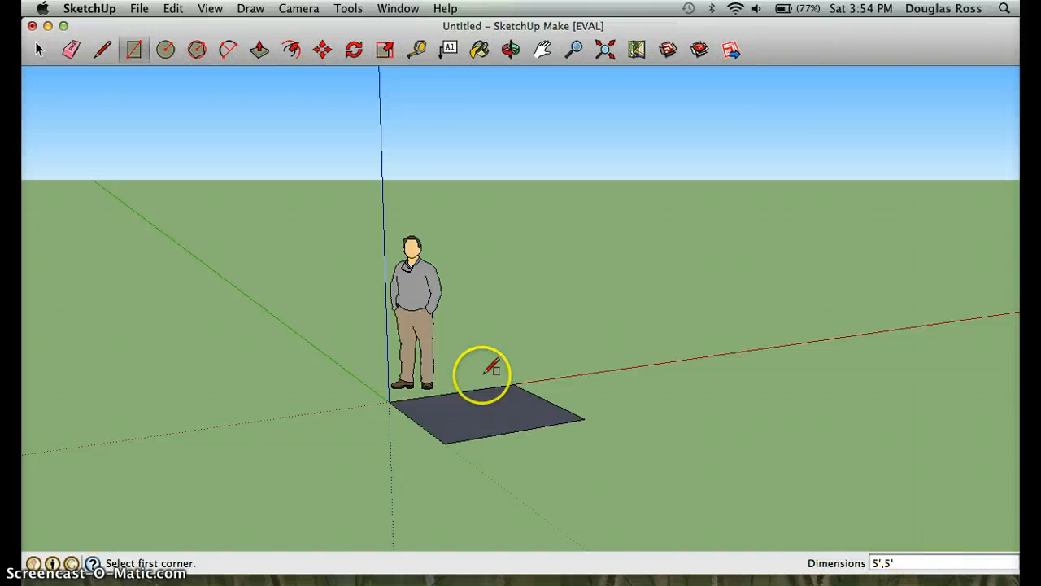
- Pull the square face upward into a box with Push/Pull and set its height to 5'
click(259, 49)
drag(485, 415, 505, 266)
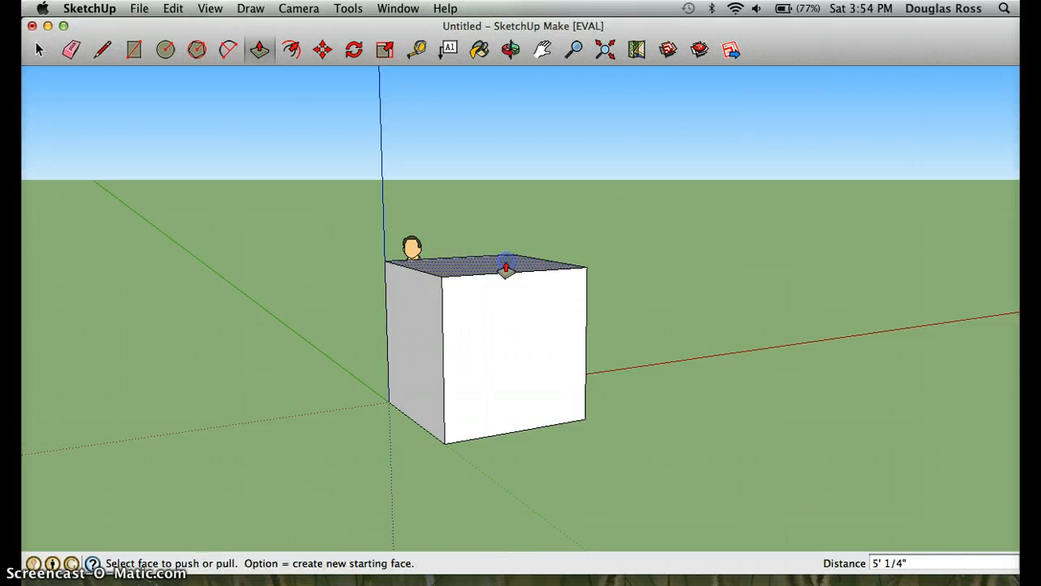
click(918, 563)
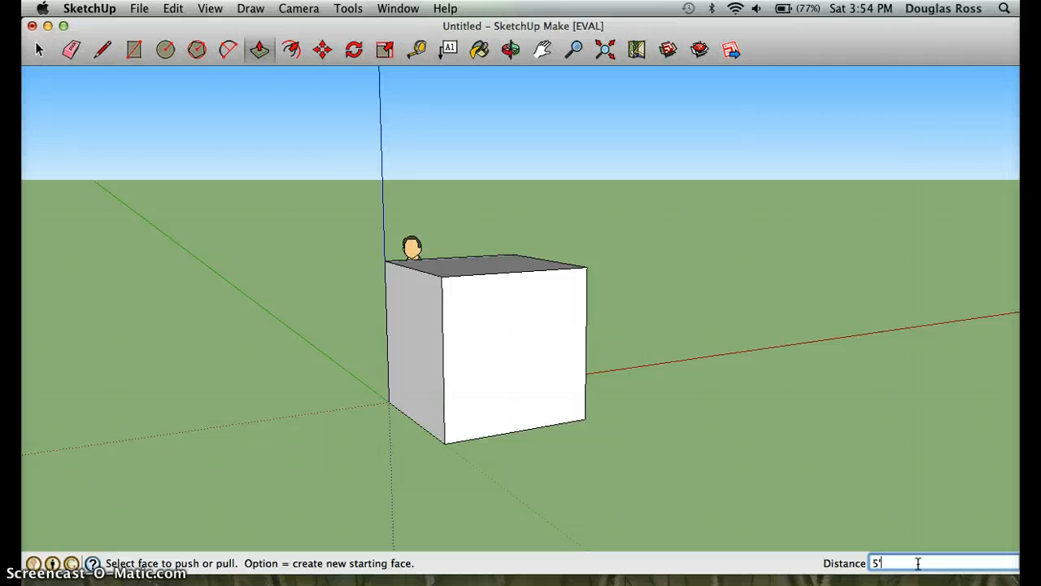
key(Return)
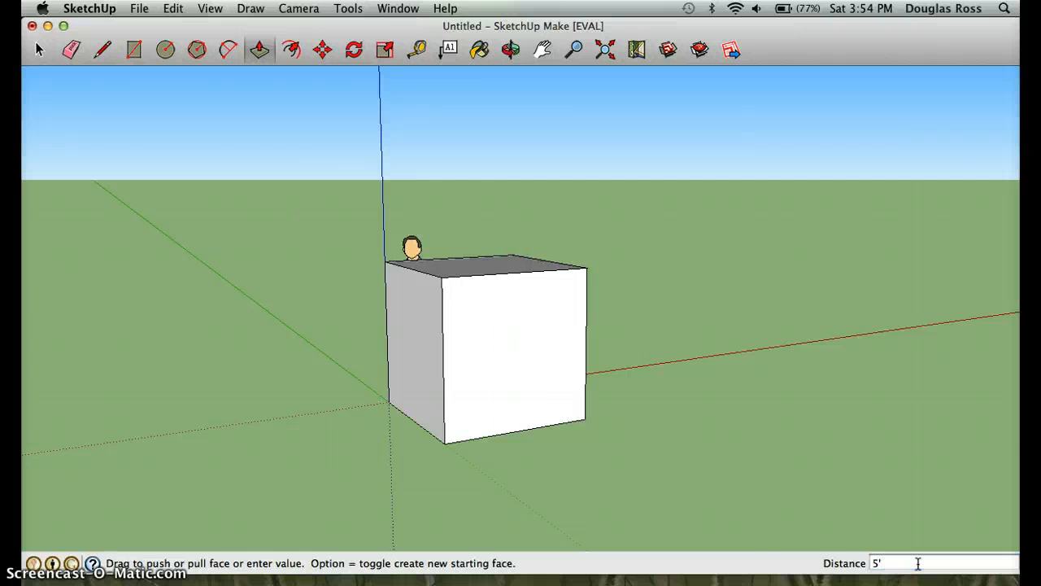
- Measure the box's front bottom edge, a vertical front edge and an adjoining top edge with the Tape Measure
click(418, 50)
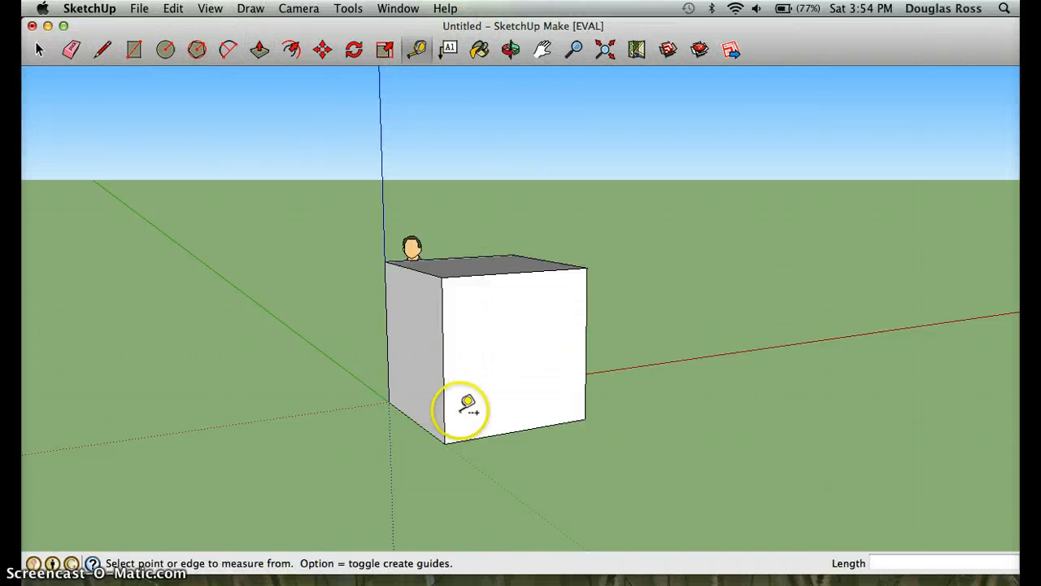
drag(445, 443, 585, 418)
click(584, 419)
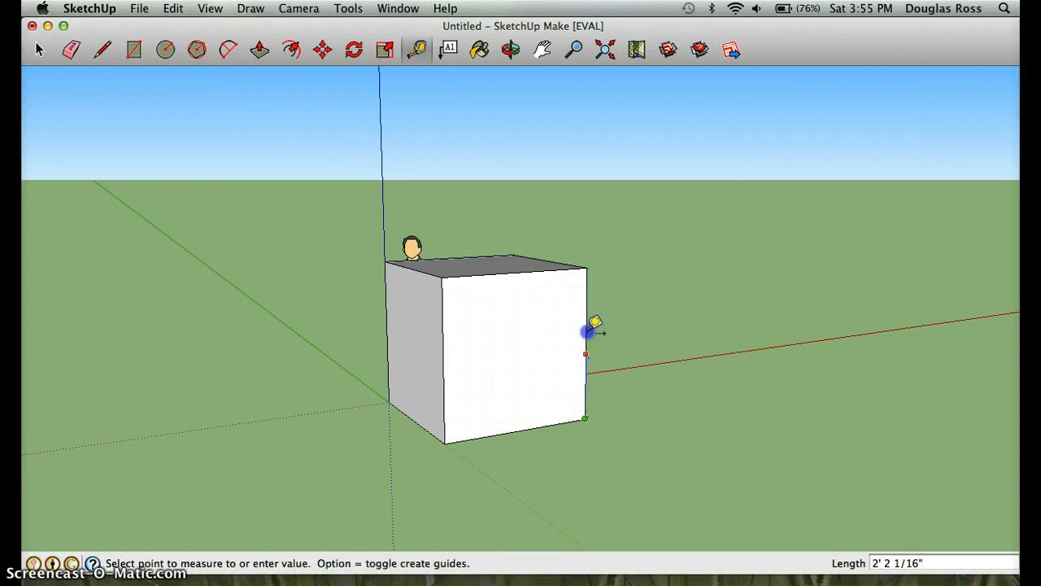
click(586, 269)
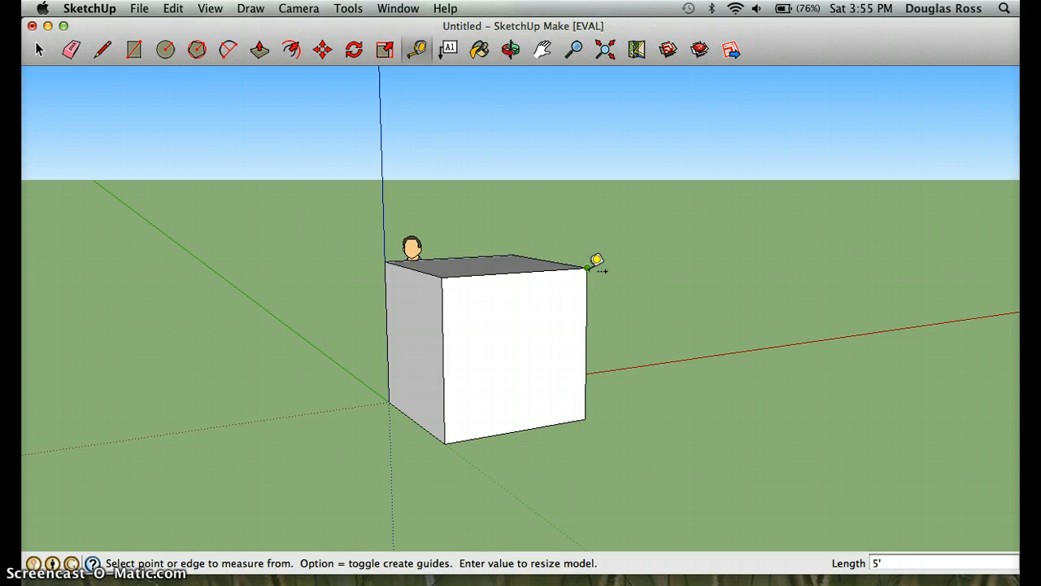
click(588, 268)
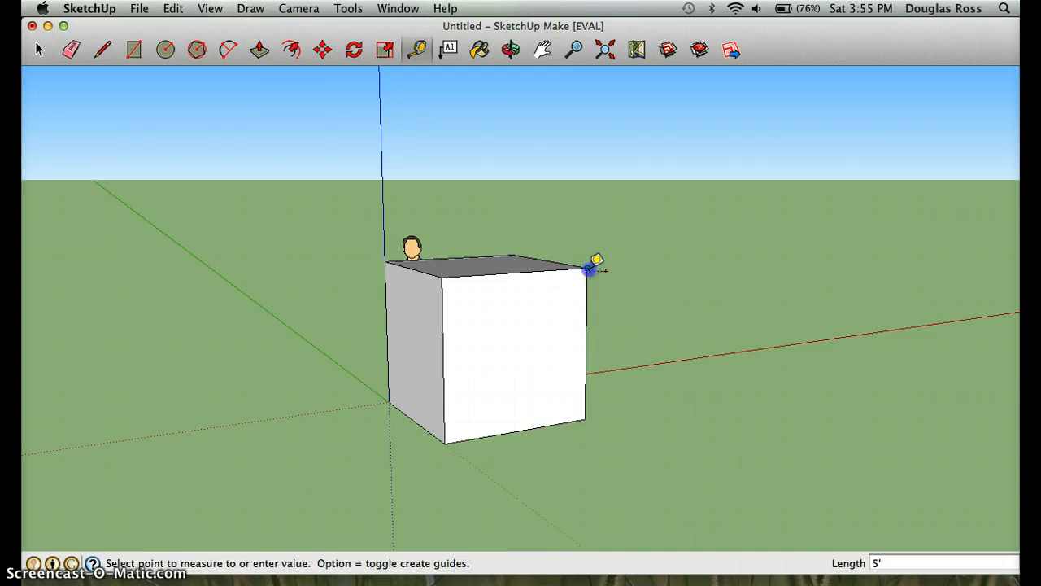
click(514, 253)
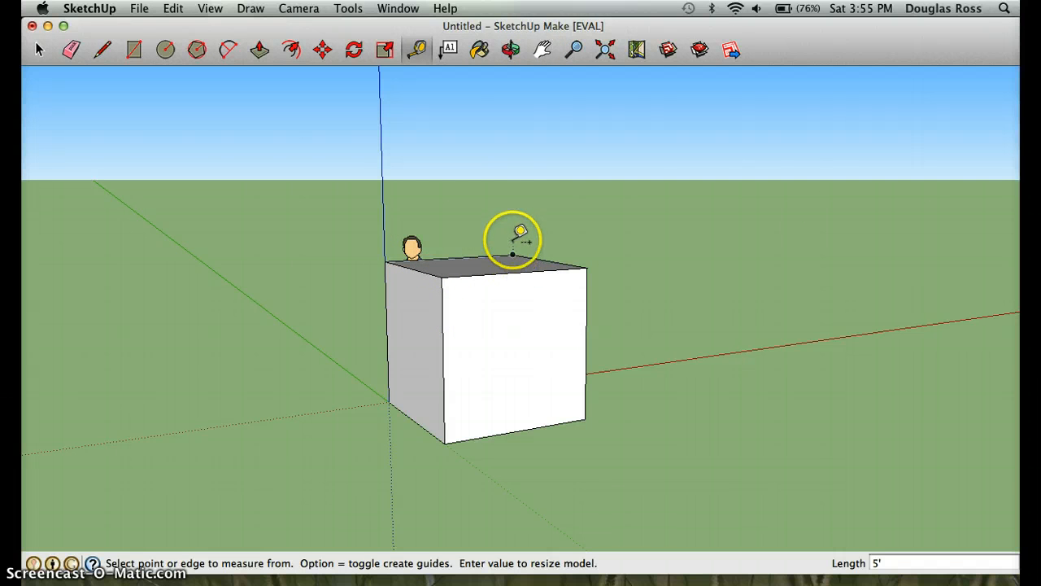
- Inspect the far top corner of the box up close, and zoom back out to the whole box
scroll(512, 255, up, 10)
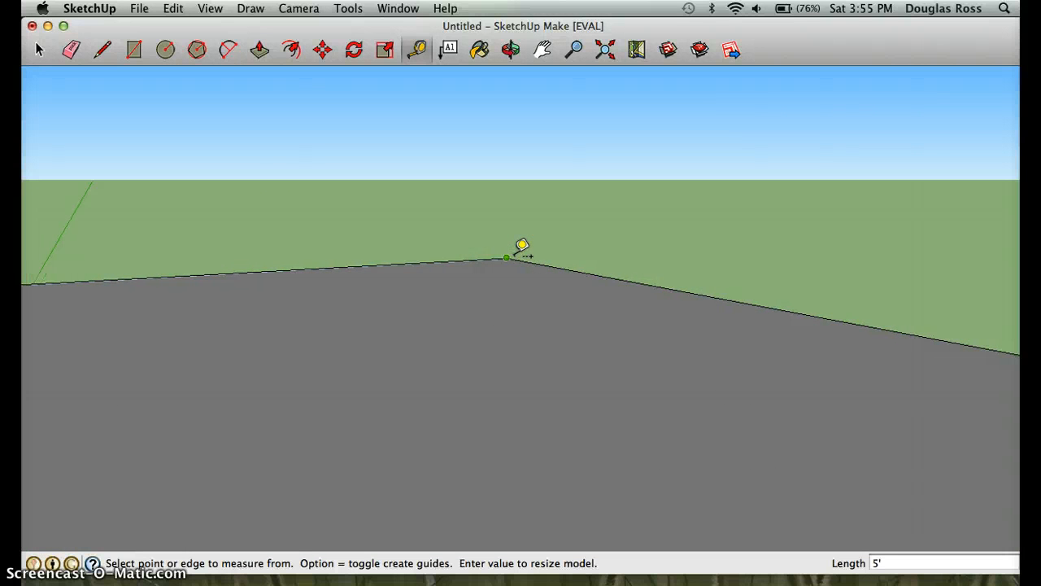
scroll(509, 256, down, 5)
scroll(518, 244, down, 8)
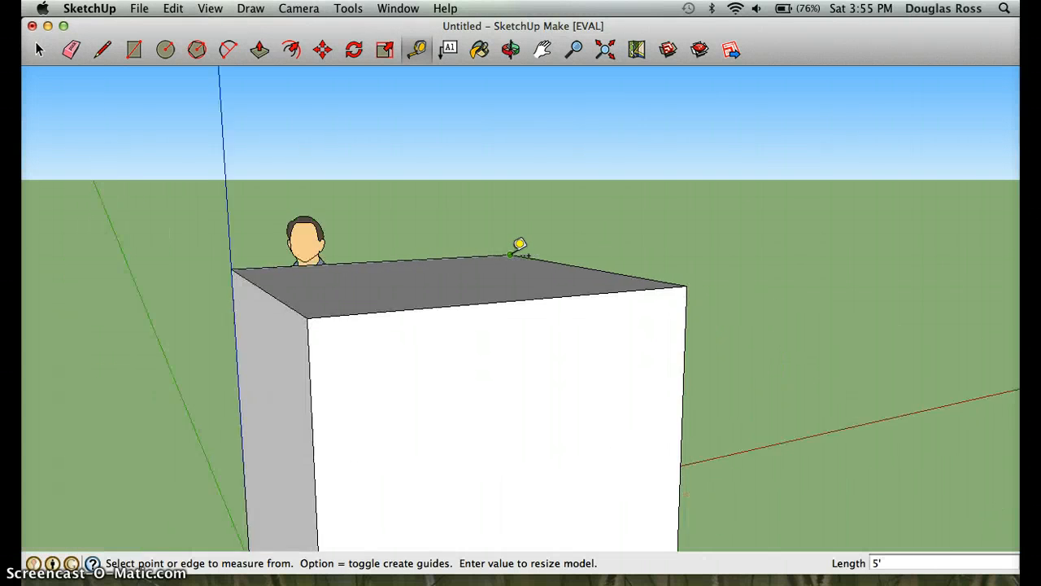
click(617, 338)
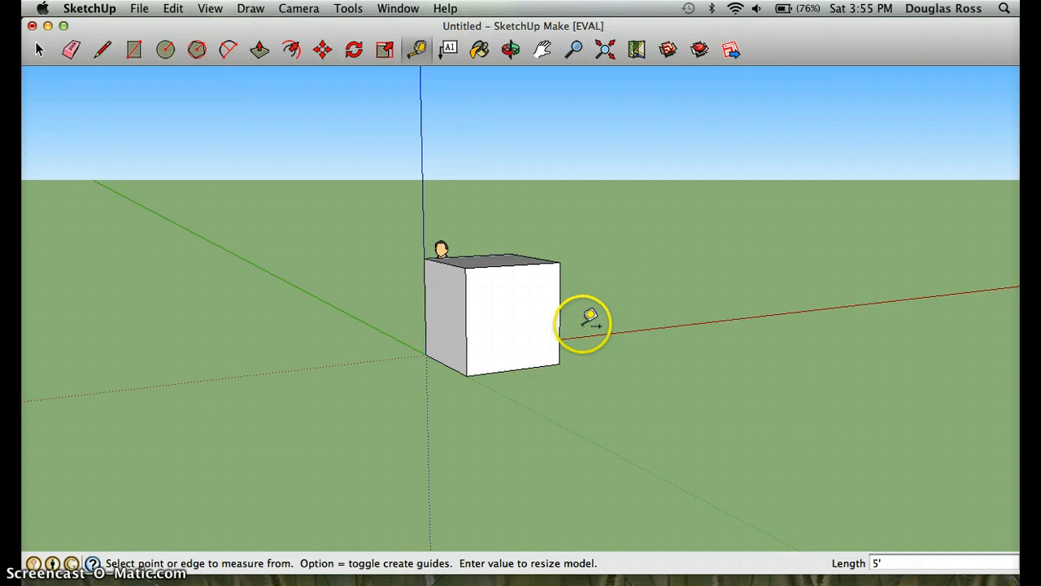
- Examine the box and the standing figure from behind and above by orbiting around them and panning the view
middle_click(589, 319)
middle_drag(589, 319, 353, 344)
scroll(581, 331, up, 3)
middle_drag(585, 268, 521, 481)
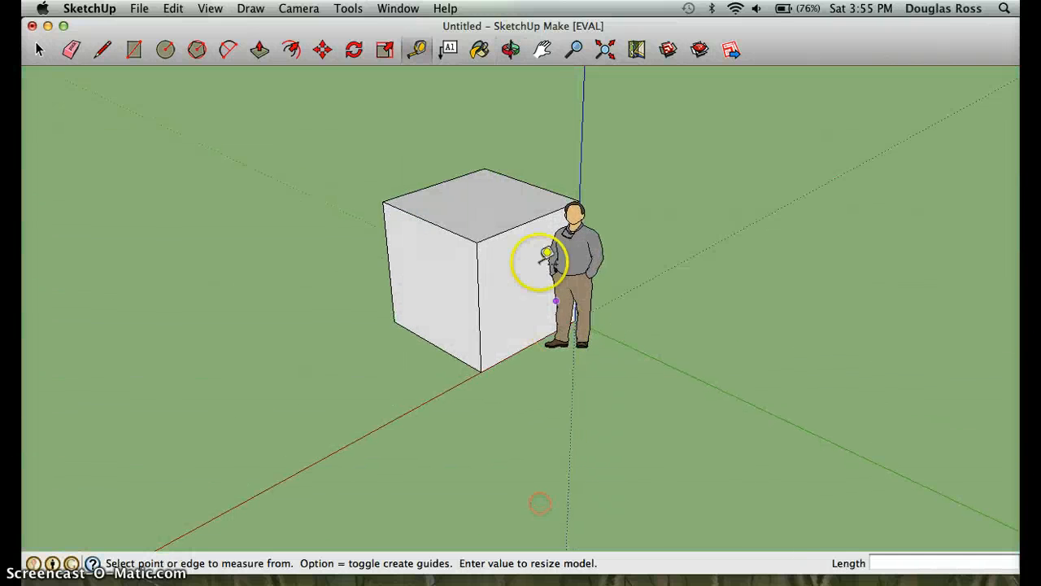
middle_drag(541, 255, 388, 274)
click(543, 51)
drag(637, 225, 754, 235)
drag(464, 249, 466, 224)
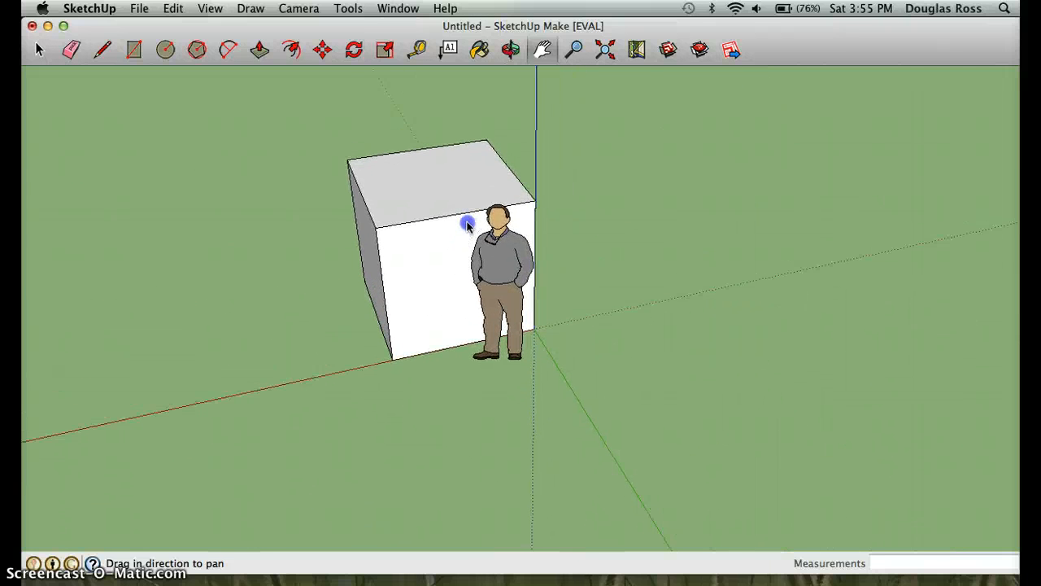